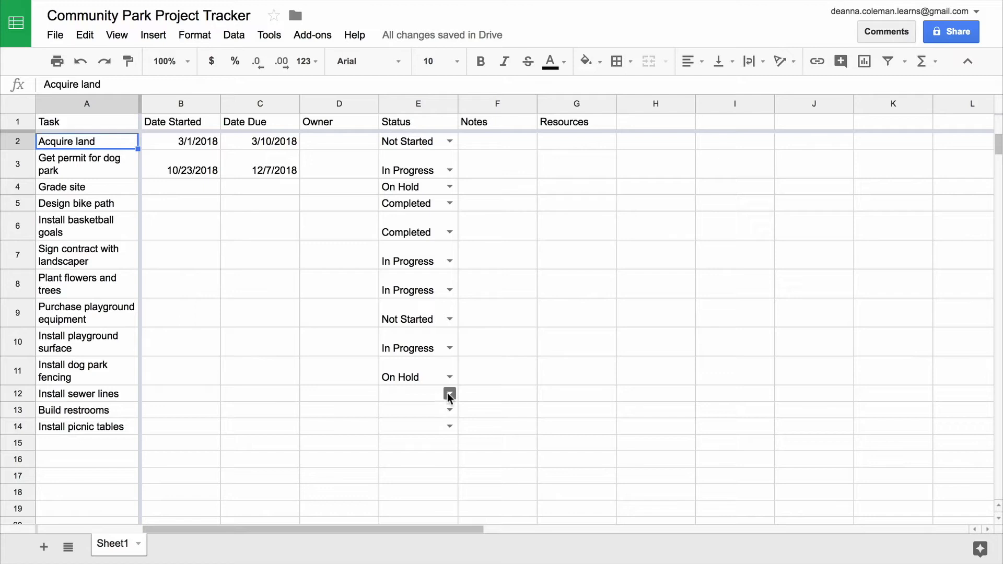
# Set the Install sewer lines status in E12 to In Progress
pyautogui.click(449, 395)
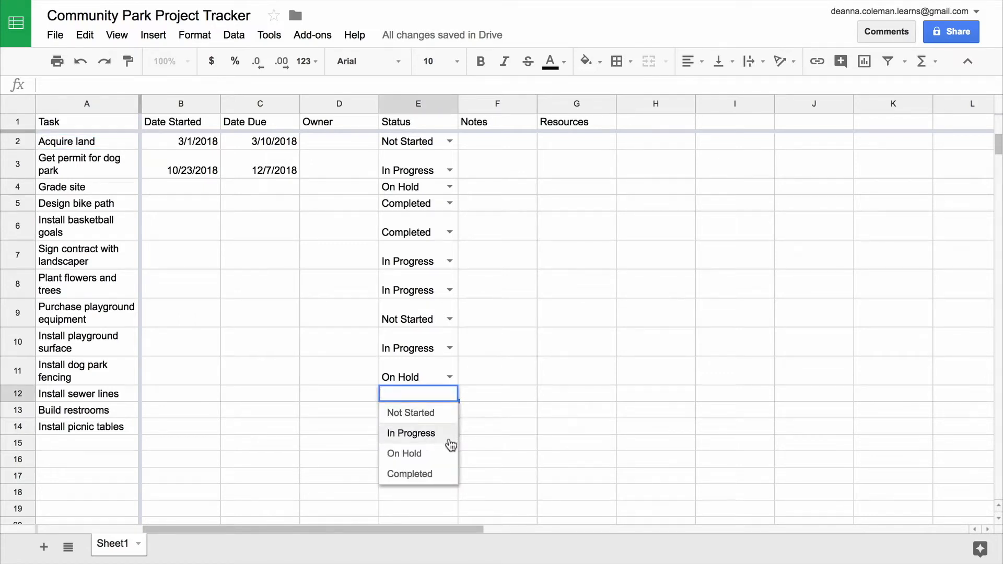
pyautogui.click(418, 433)
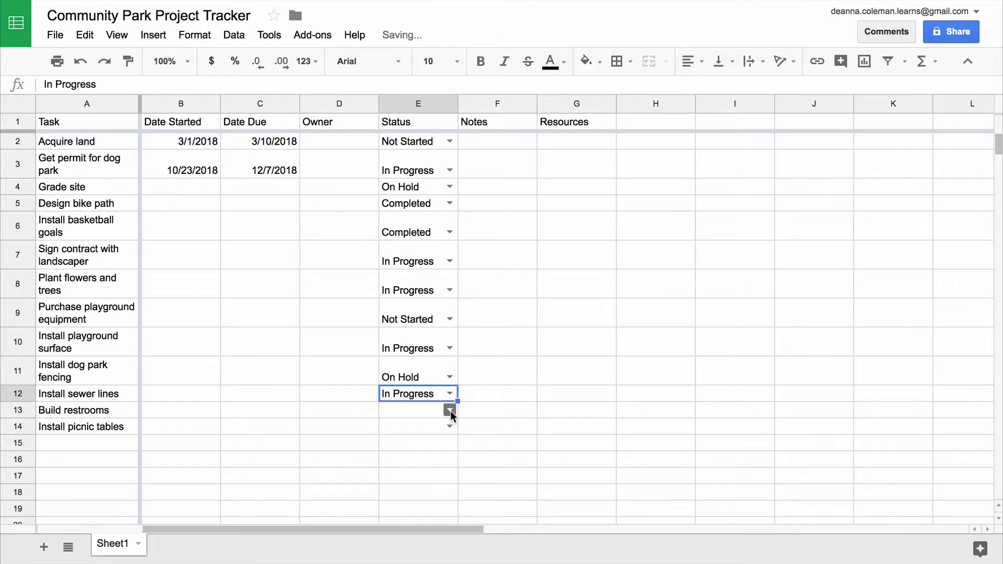
pyautogui.click(451, 411)
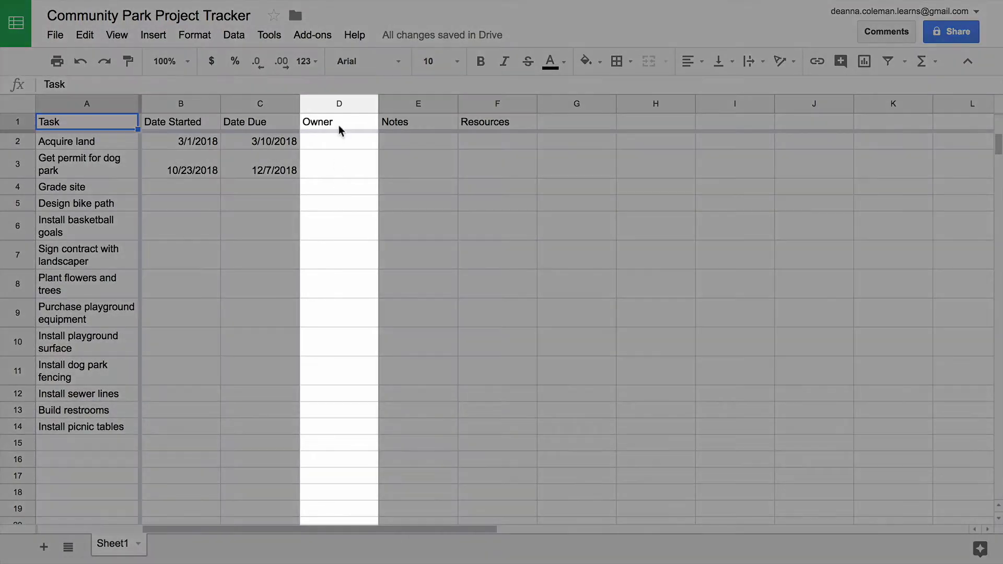
# Insert an empty column to the right of the Owner column
pyautogui.click(338, 125)
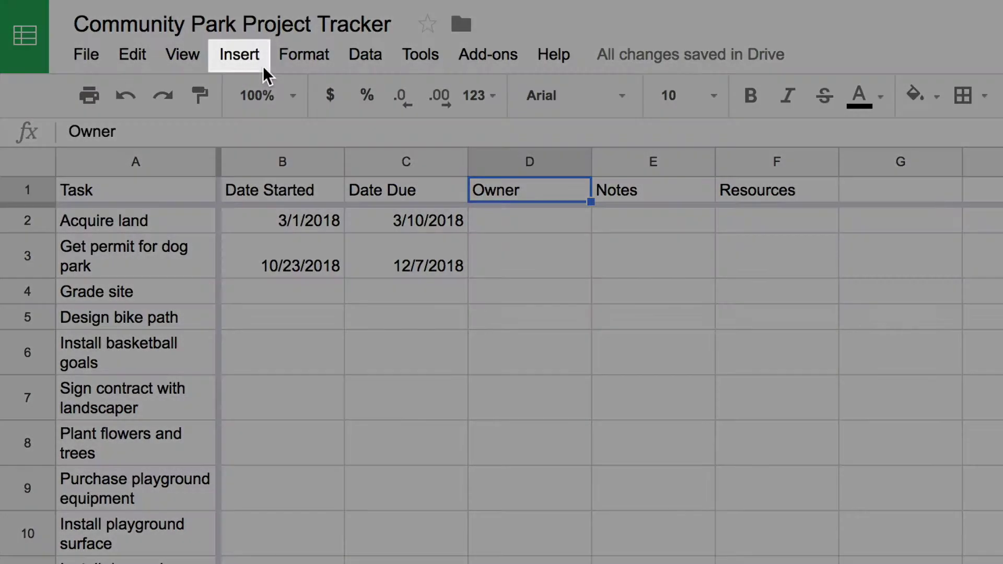
pyautogui.click(262, 64)
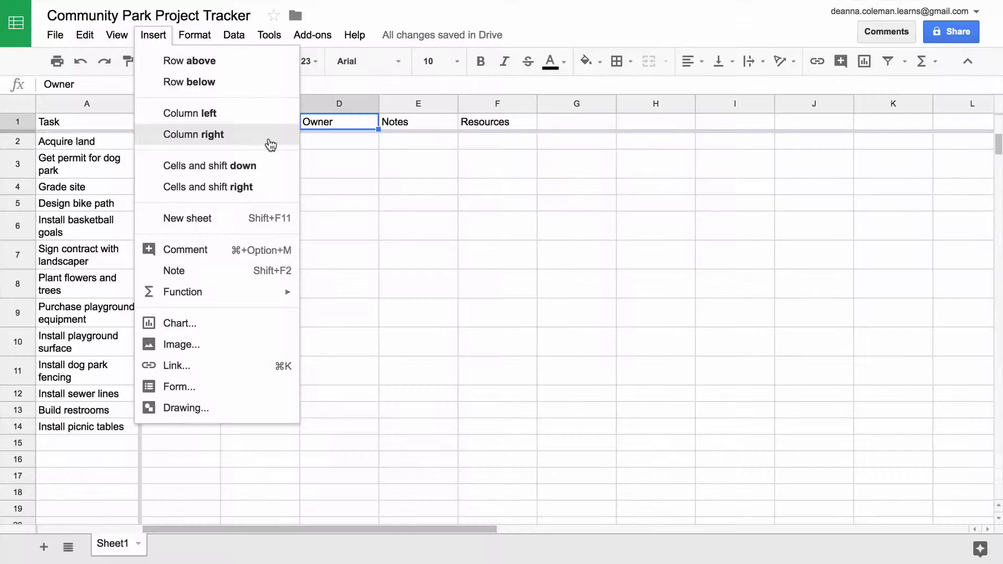
pyautogui.click(422, 225)
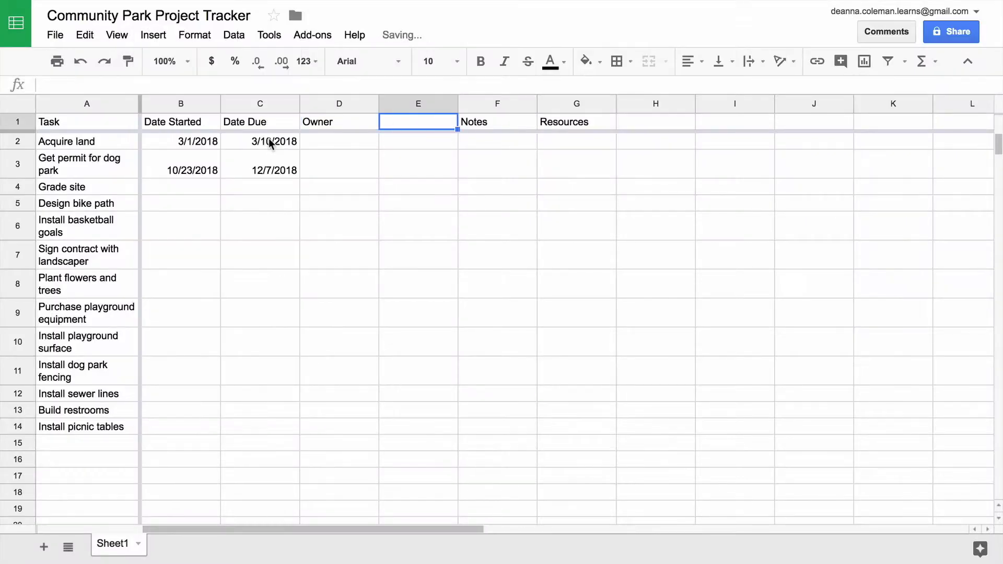
# Enter header Status in E1 with trial entries Completed, Ready to Proceed, Unsure if Needed
pyautogui.write('St')
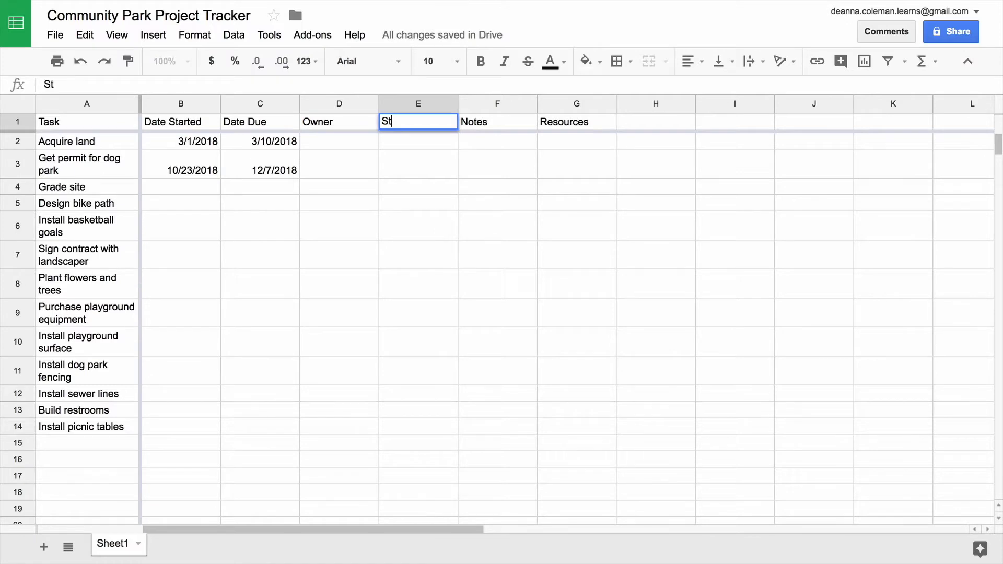
pyautogui.write('atus')
pyautogui.press('Return')
pyautogui.write('Completed')
pyautogui.press('Return')
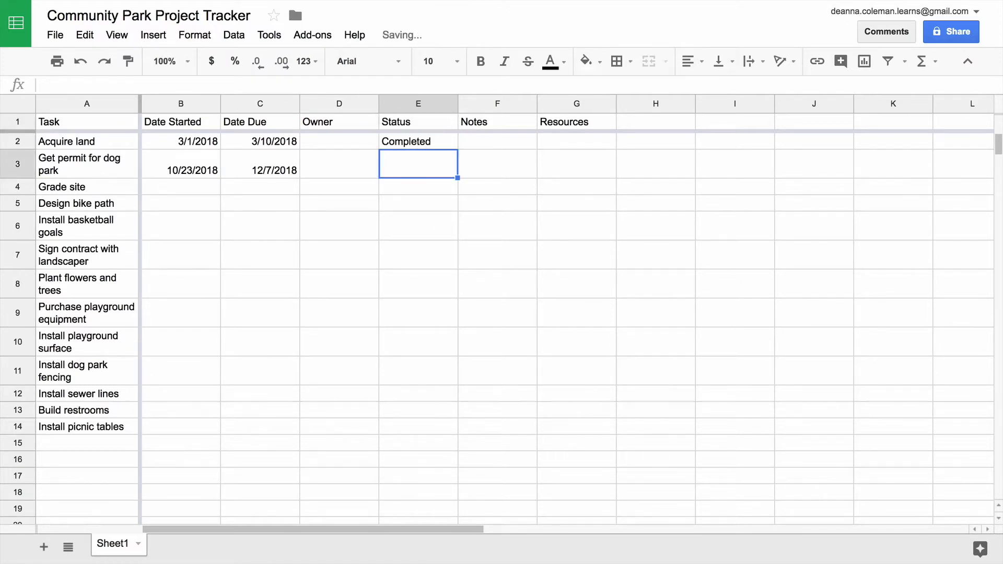
pyautogui.write('Ready to Proceed')
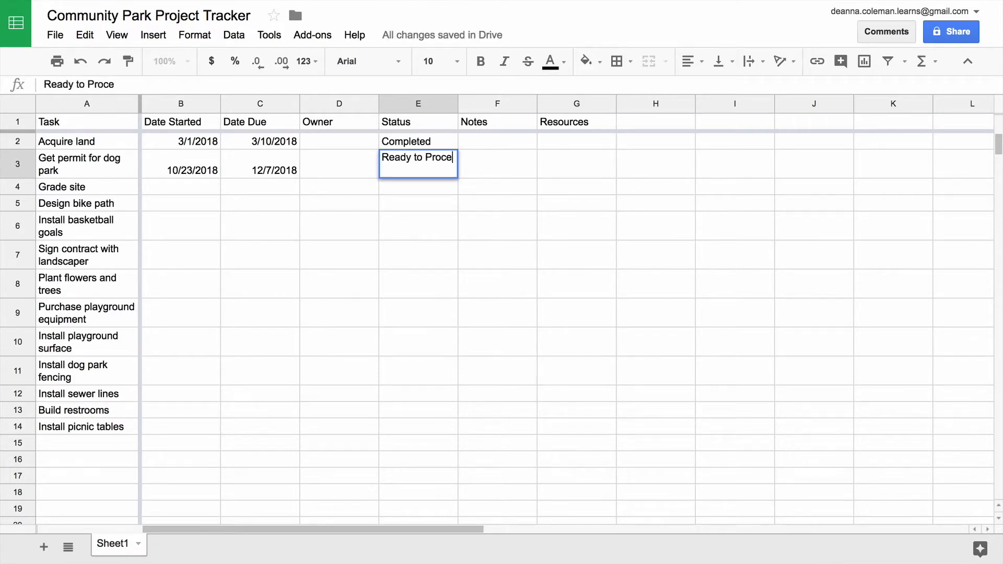
pyautogui.press('Return')
pyautogui.write('Unsure if Needed')
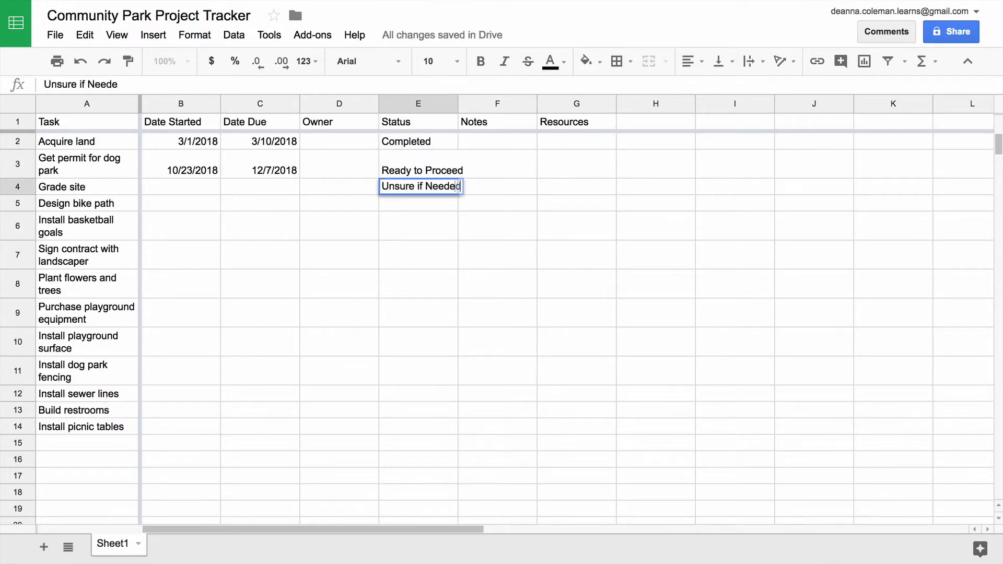
pyautogui.press('Return')
# Add 'Requires Additional Materials' in E5, then clear the trial entries E2:E5
pyautogui.write('Requireces Additional')
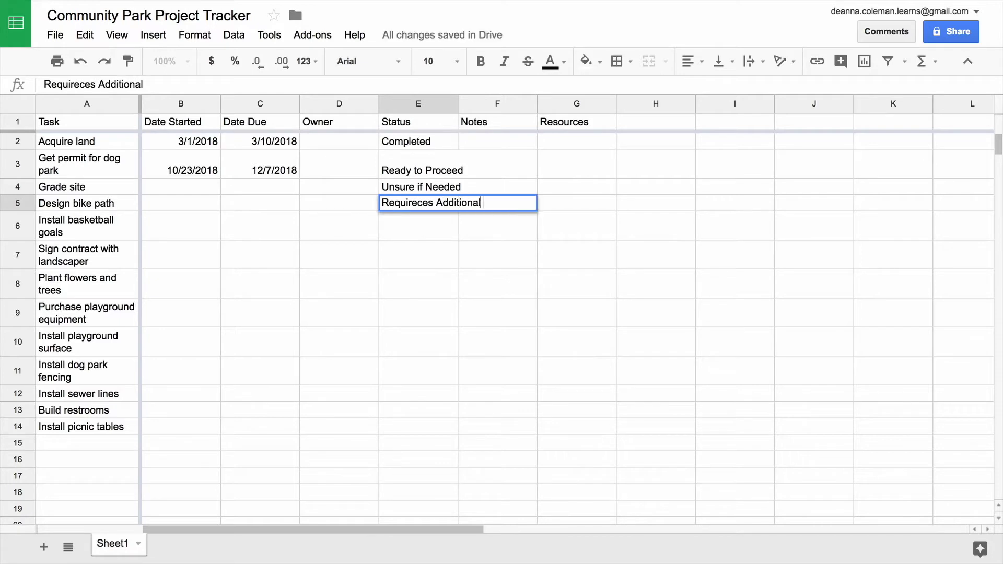
pyautogui.write(' Materials')
pyautogui.press('Return')
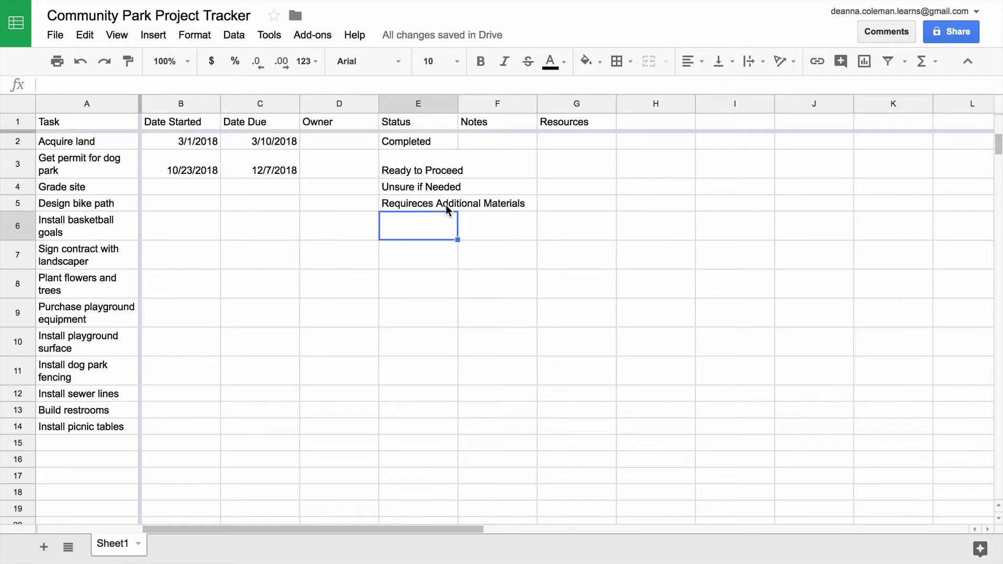
pyautogui.moveTo(433, 205); pyautogui.dragTo(434, 143)
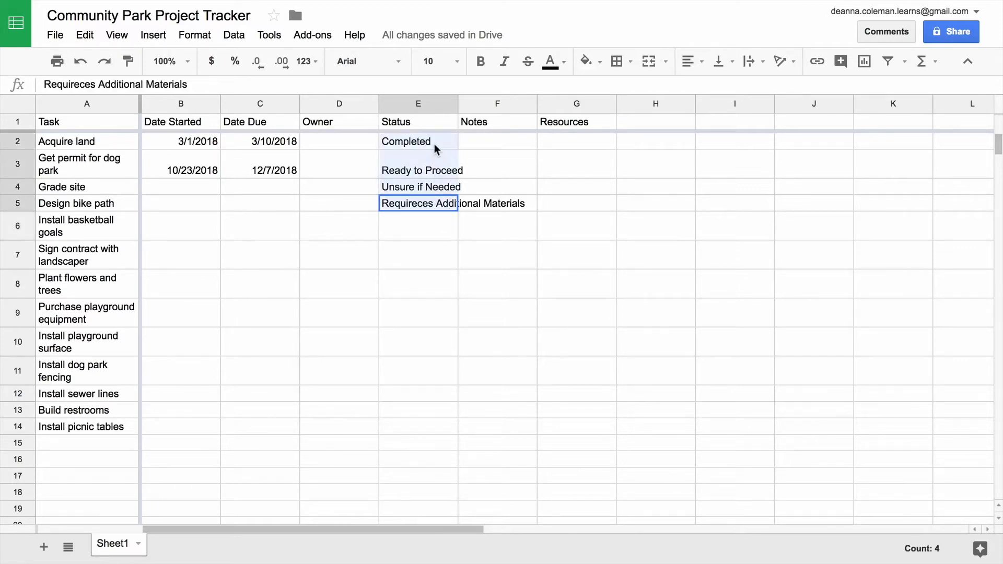
pyautogui.press('Delete')
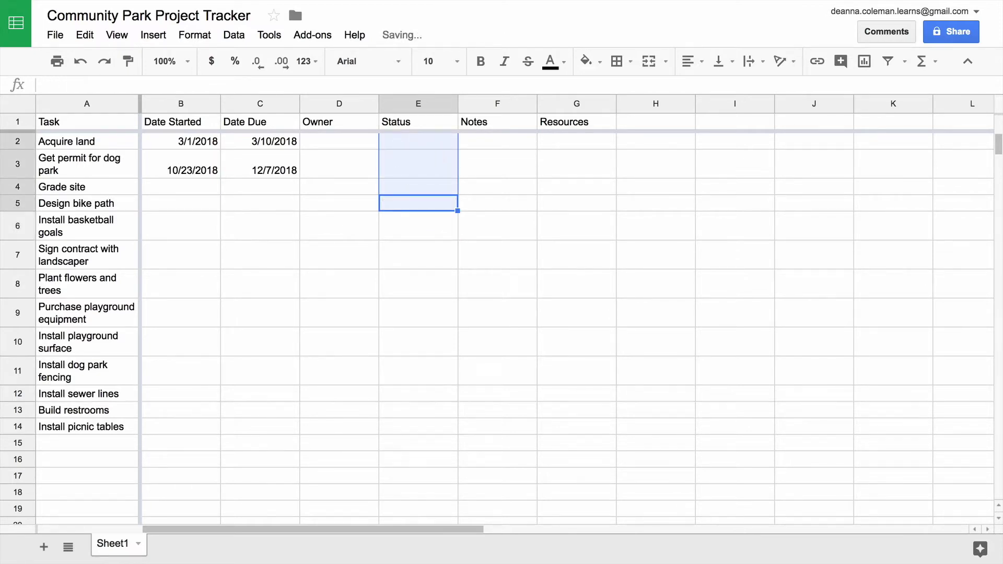
# Select the empty Status cells E2:E14 below the header
pyautogui.press('Up')
pyautogui.press('Up')
pyautogui.press('Up')
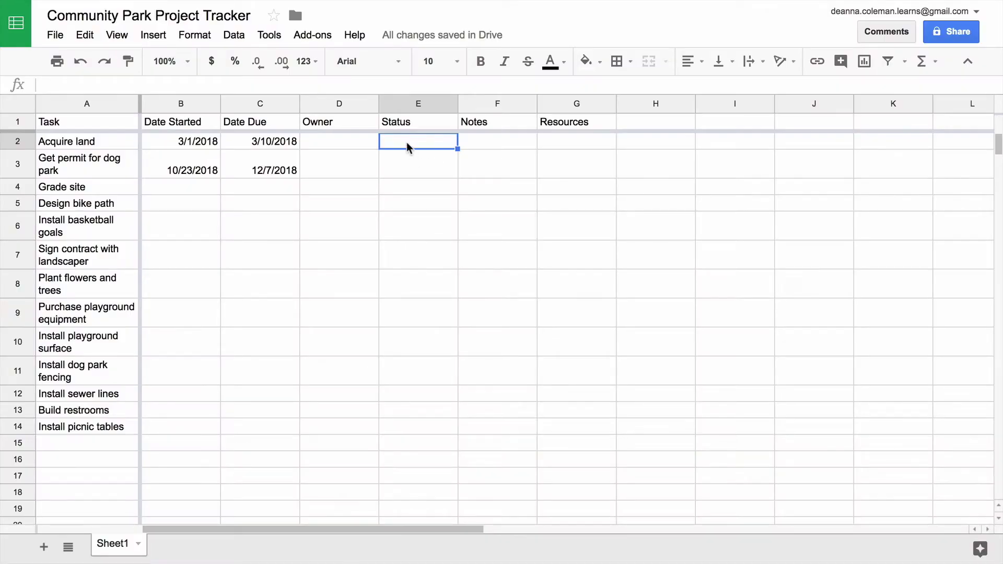
pyautogui.moveTo(408, 150); pyautogui.dragTo(395, 428)
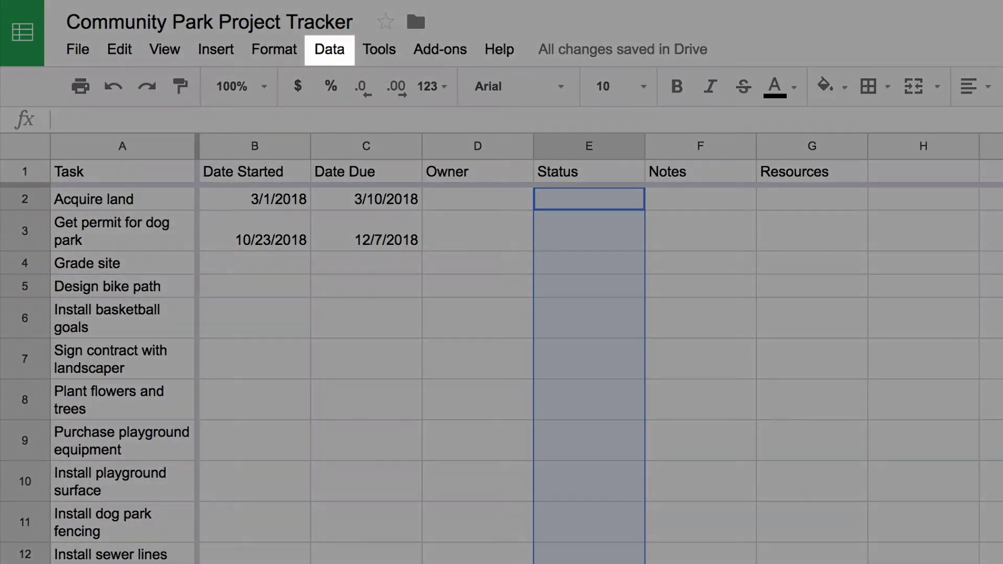
# Bring up Data validation from the Data menu for E2:E14
pyautogui.click(345, 53)
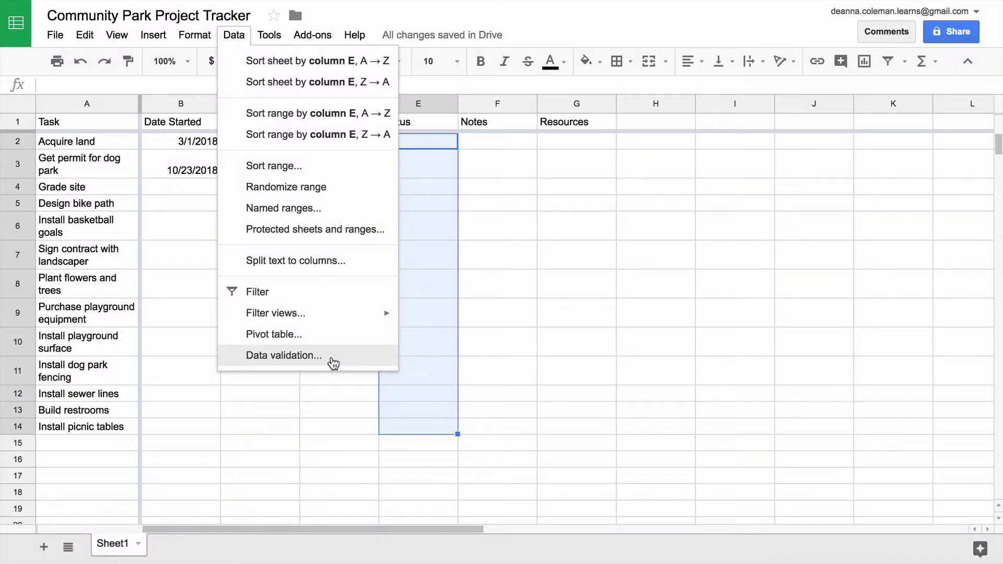
pyautogui.click(331, 356)
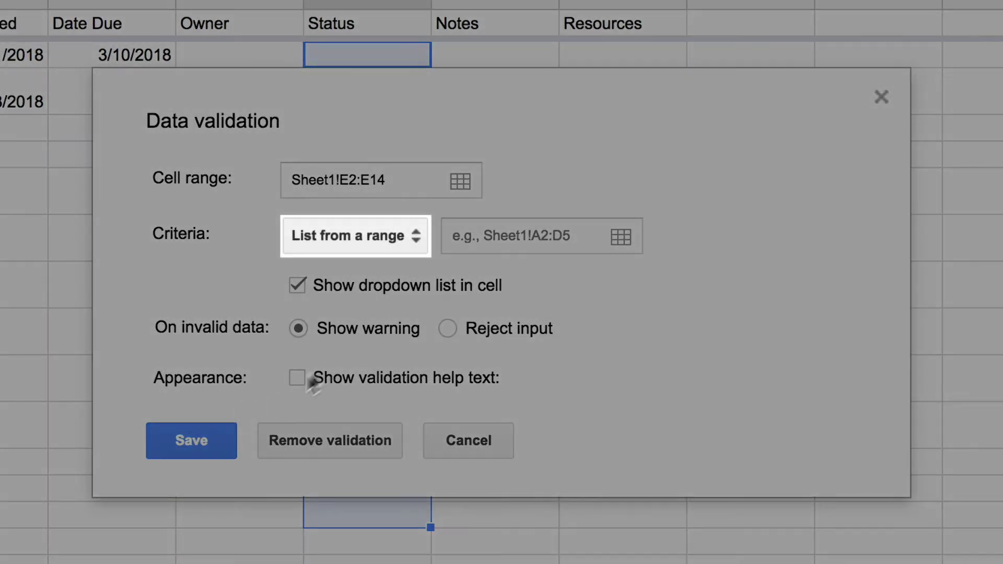
# Limit E2:E14 to the list Not Started, In Progress, On Hold, Completed with dropdowns, and save
pyautogui.click(362, 245)
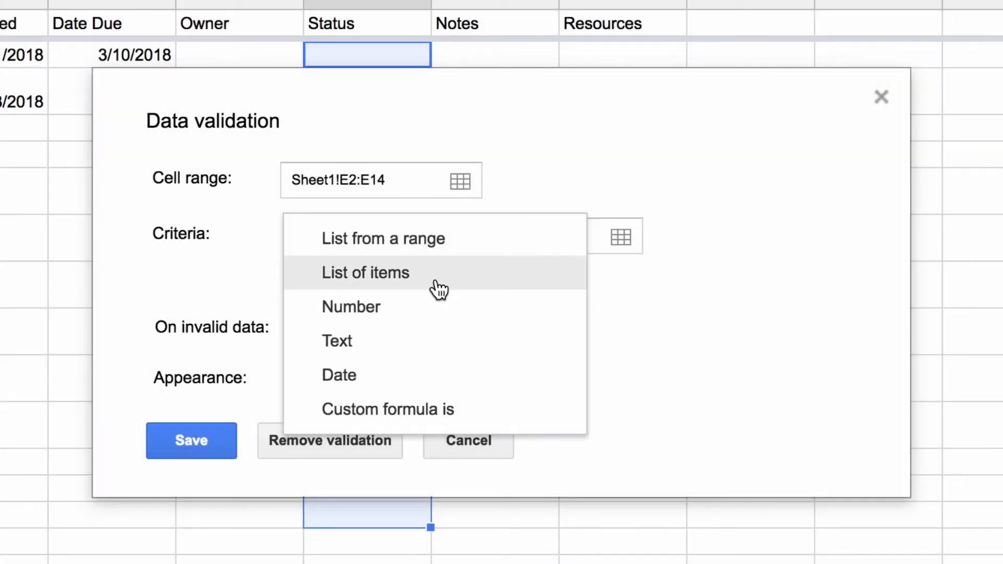
pyautogui.click(438, 289)
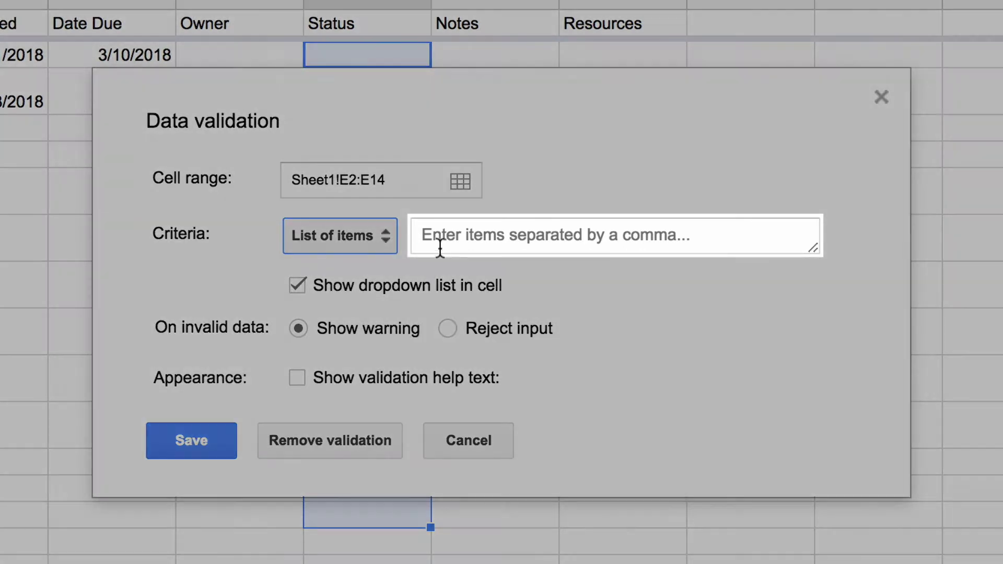
pyautogui.click(439, 245)
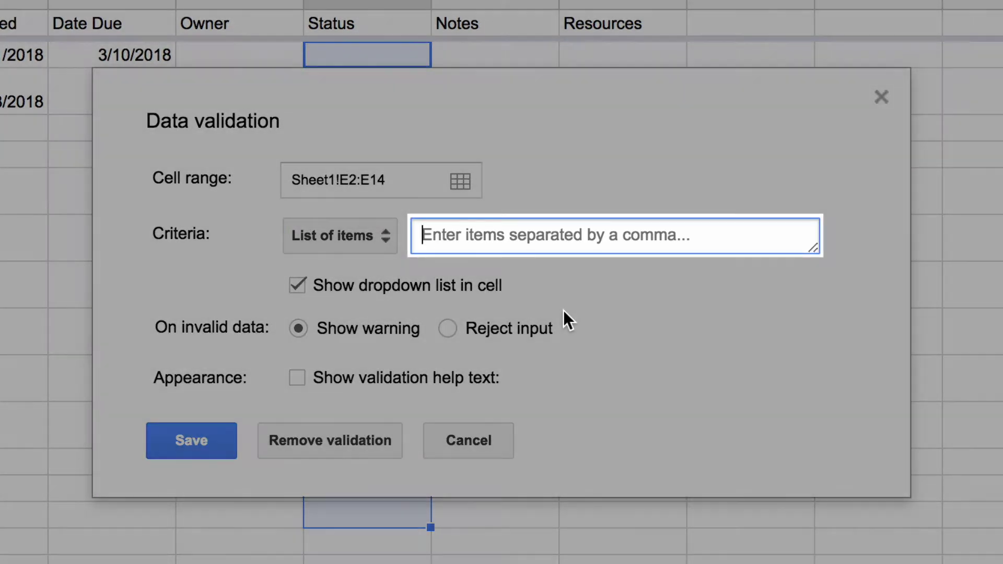
pyautogui.write('Not')
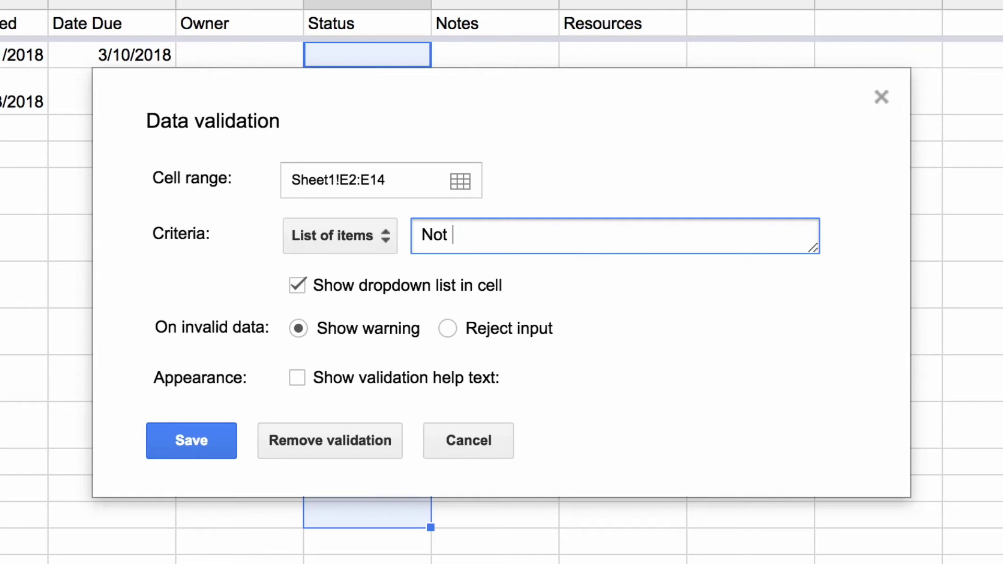
pyautogui.write(' Started, In Pro')
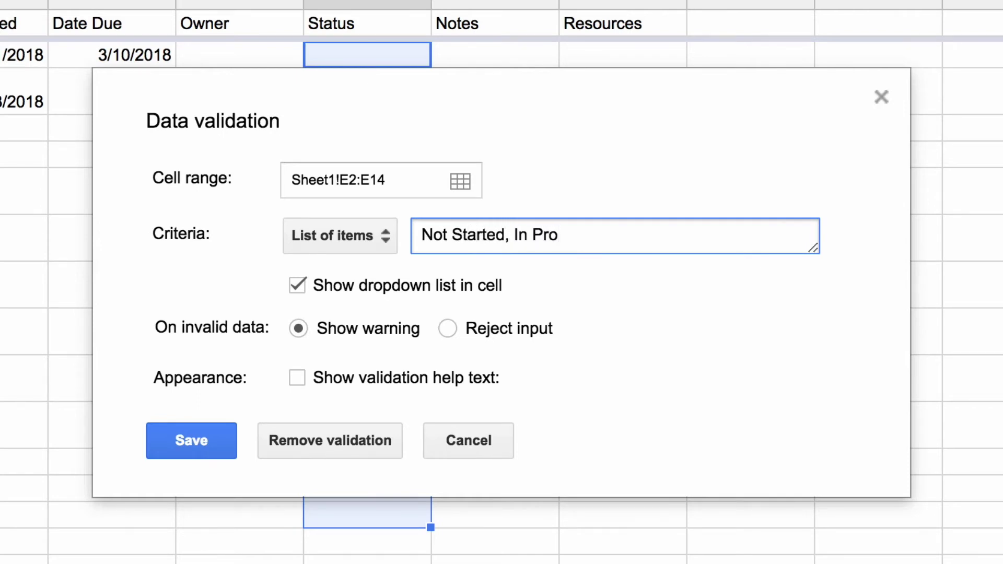
pyautogui.write('gress, On Hold')
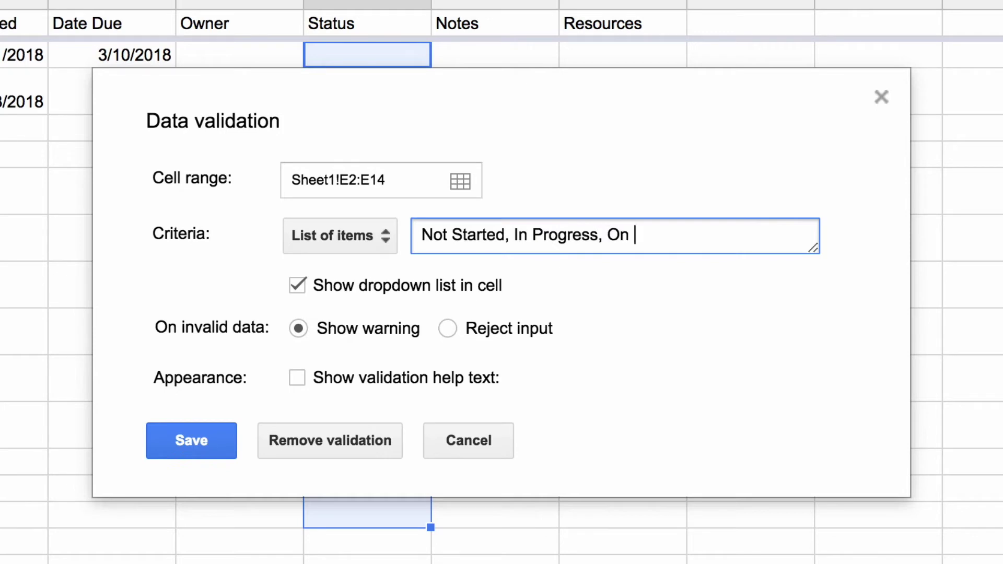
pyautogui.write(', Completed')
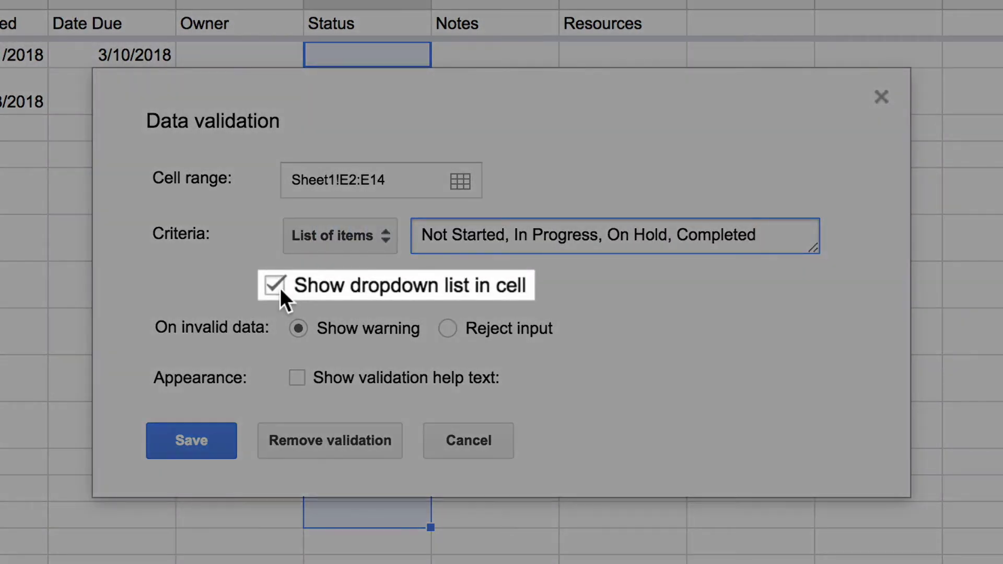
pyautogui.click(298, 287)
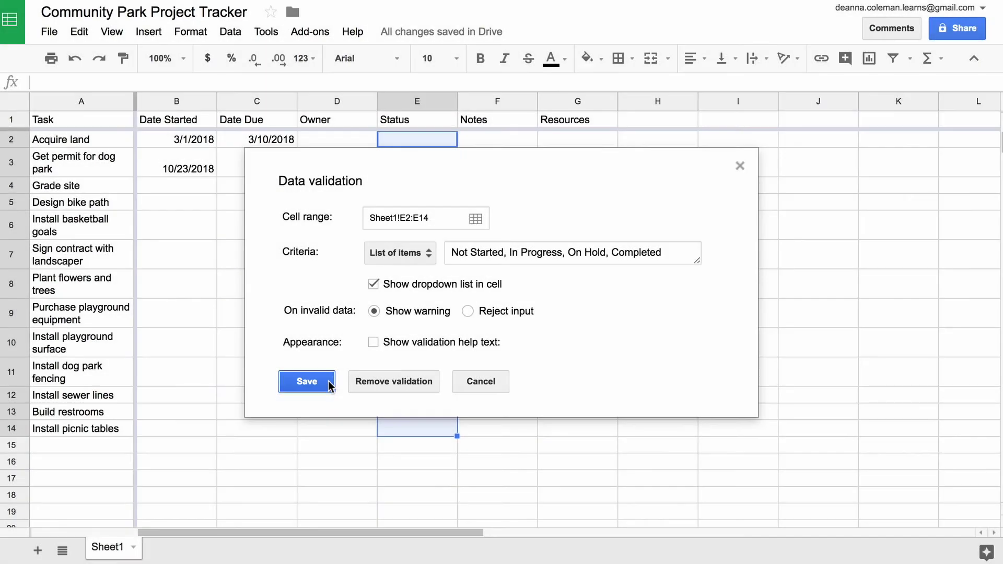
pyautogui.click(307, 382)
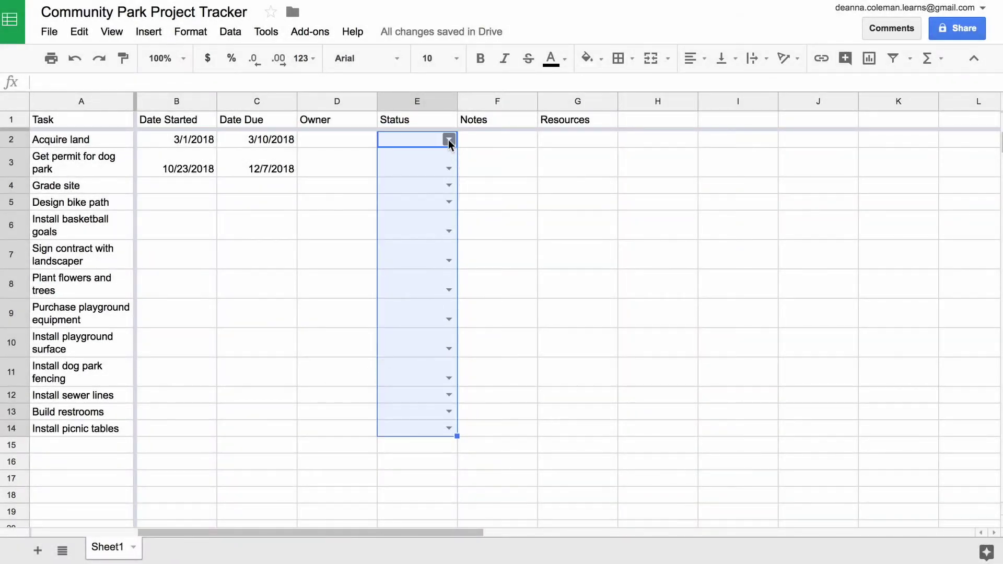
# Set E2 to Not Started, then test off-list 'Blocked' in E3 and delete it
pyautogui.click(449, 140)
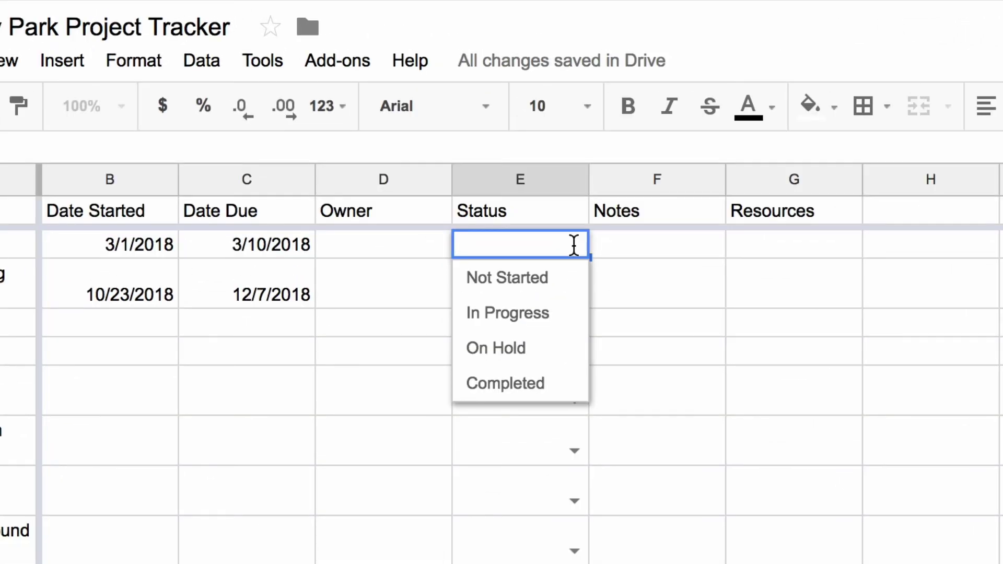
pyautogui.click(564, 294)
pyautogui.click(538, 284)
pyautogui.write('Blocked')
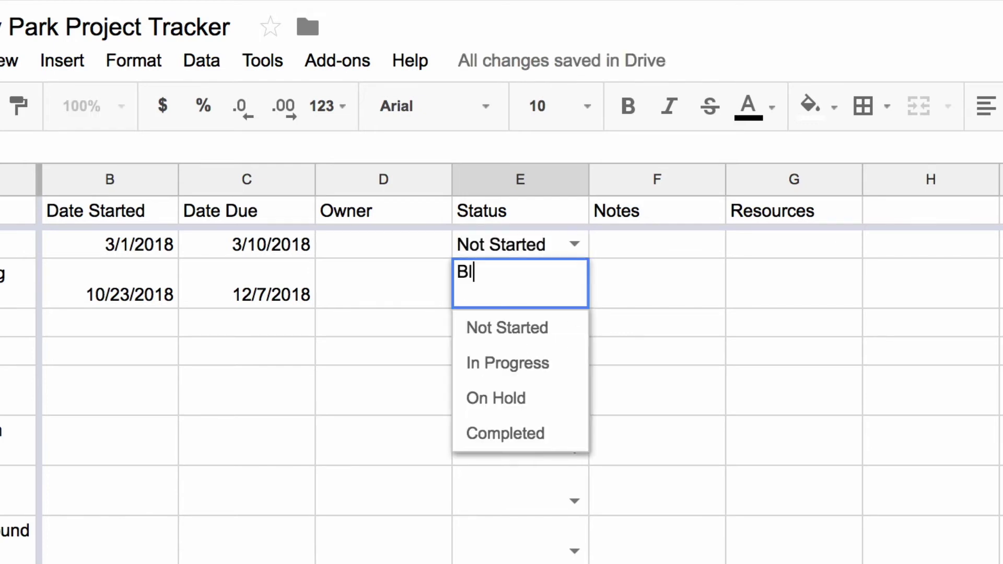
pyautogui.press('Return')
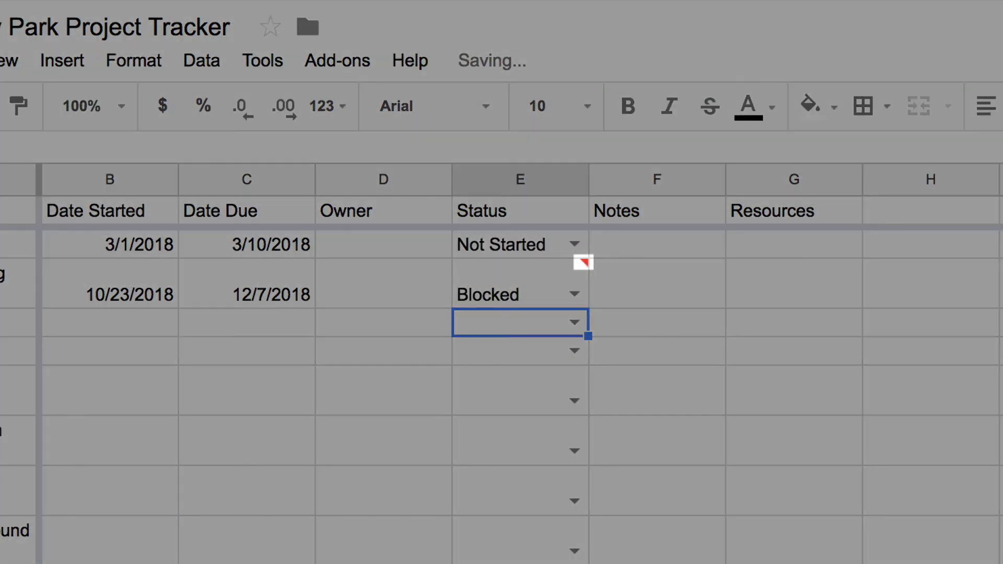
pyautogui.moveTo(587, 259)
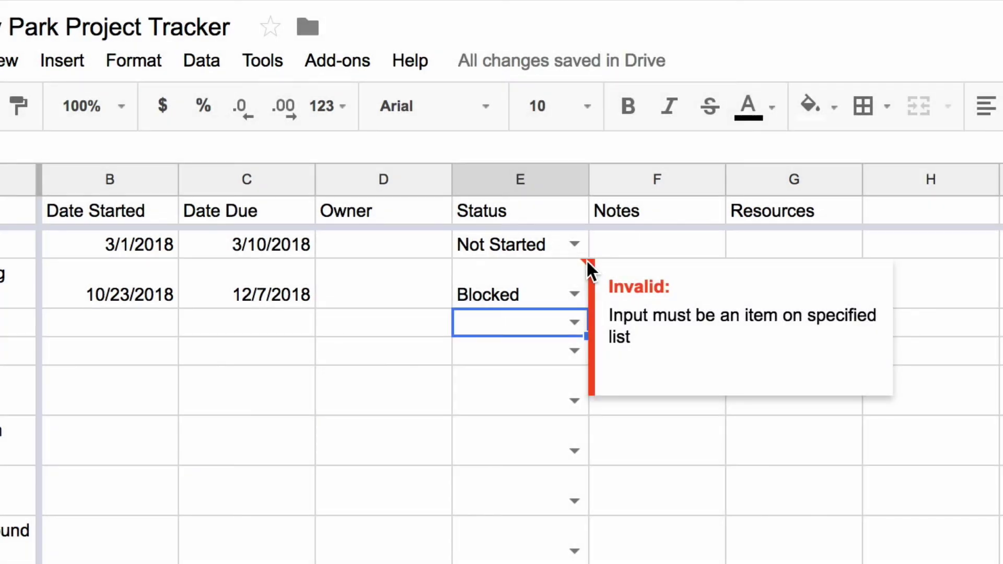
pyautogui.click(557, 280)
pyautogui.press('Delete')
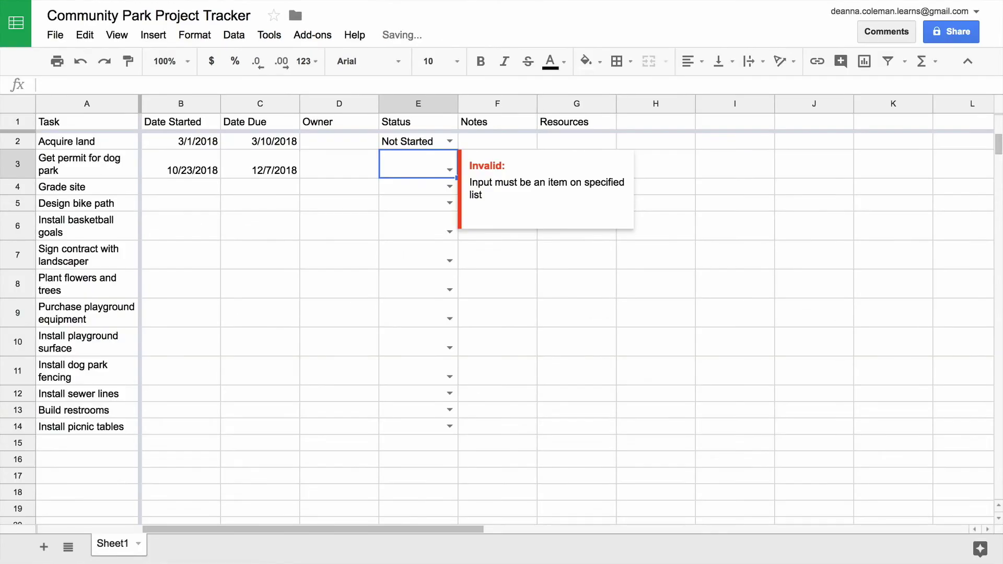
# Dismiss the invalid-data message and set E3 In Progress, E4 On Hold, E5 Completed
pyautogui.click(484, 243)
pyautogui.click(450, 170)
pyautogui.click(447, 215)
pyautogui.click(449, 187)
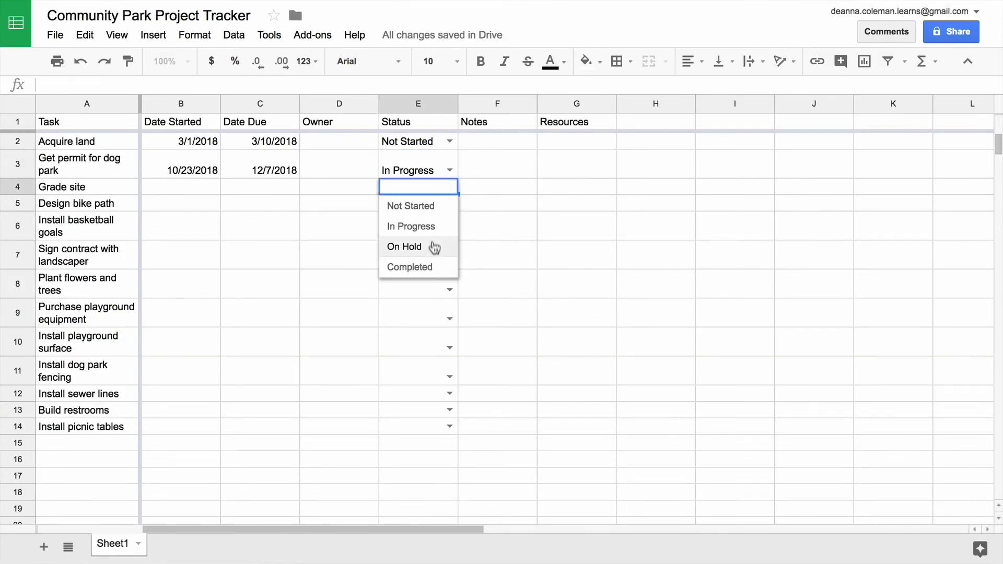
pyautogui.click(434, 246)
pyautogui.click(449, 202)
pyautogui.click(429, 283)
# Set E6 to Completed, E7 to In Progress, and Install picnic tables to Completed
pyautogui.click(450, 232)
pyautogui.click(420, 313)
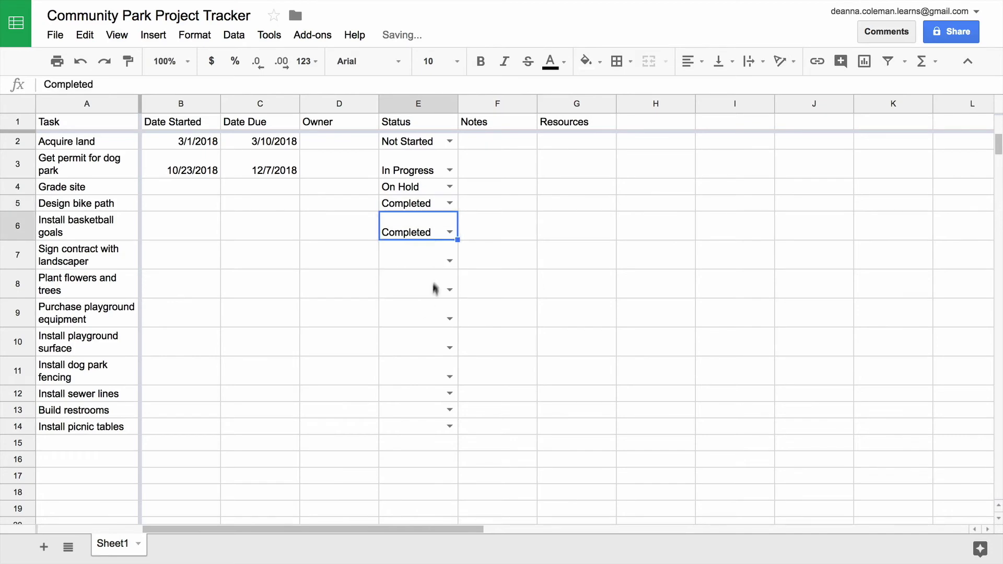
pyautogui.click(450, 261)
pyautogui.click(434, 301)
pyautogui.click(450, 290)
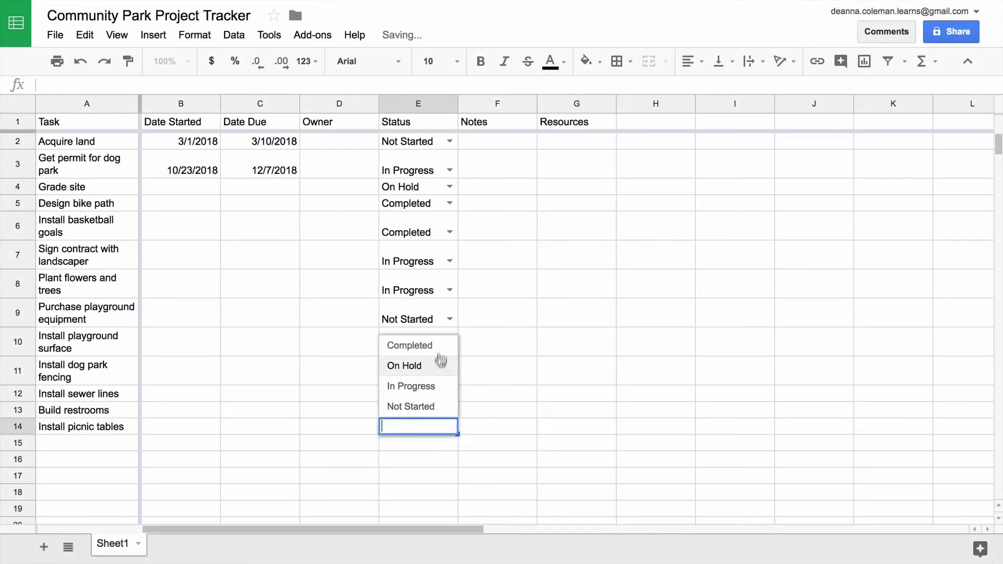
pyautogui.click(441, 345)
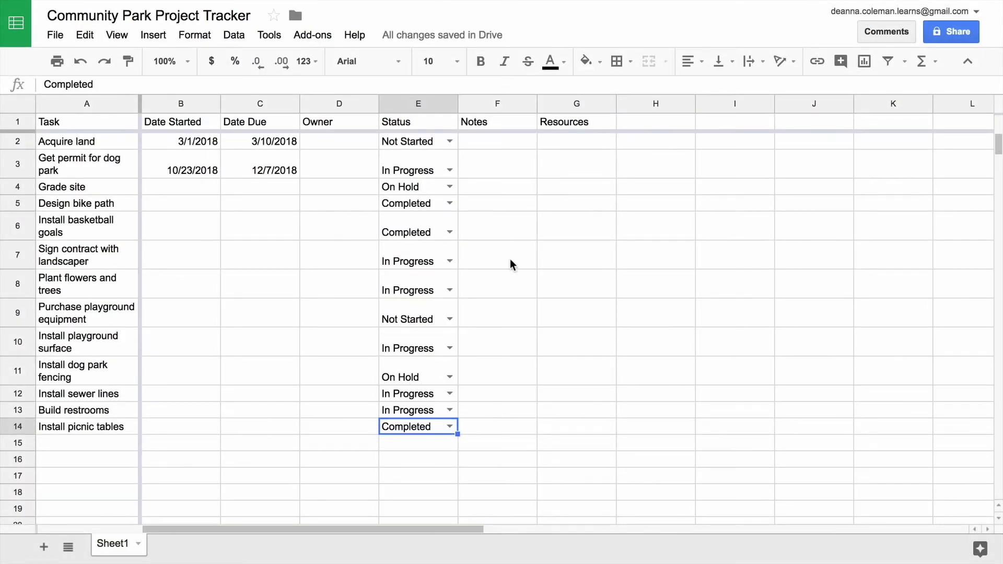